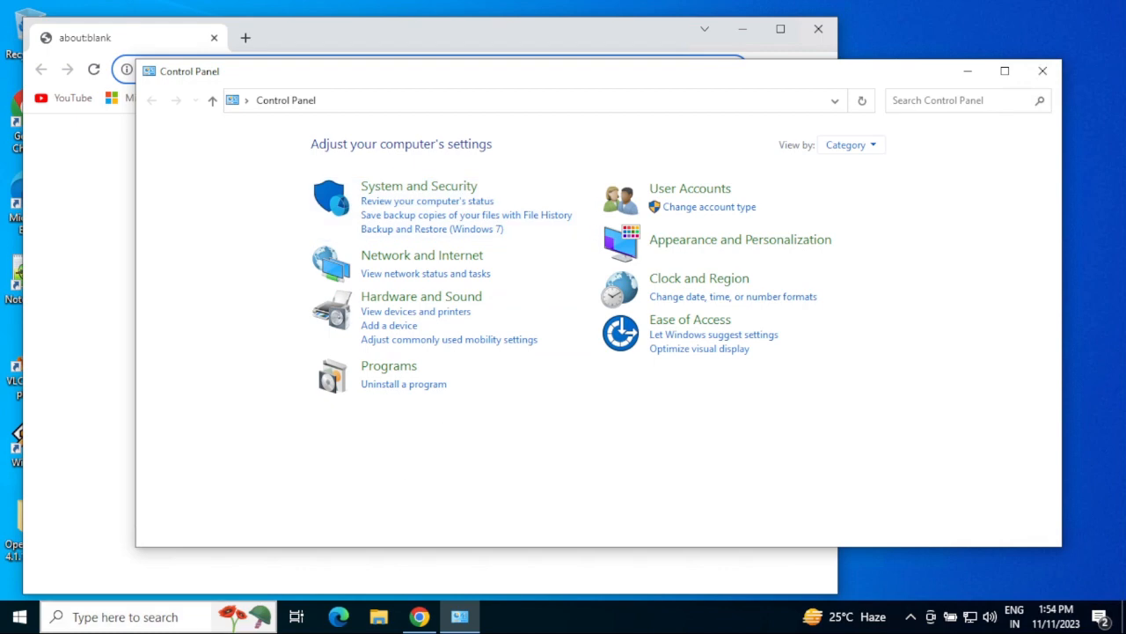
# Search for 'control' and get back to the Control Panel home categories.
pyautogui.click(148, 618)
pyautogui.write('c')
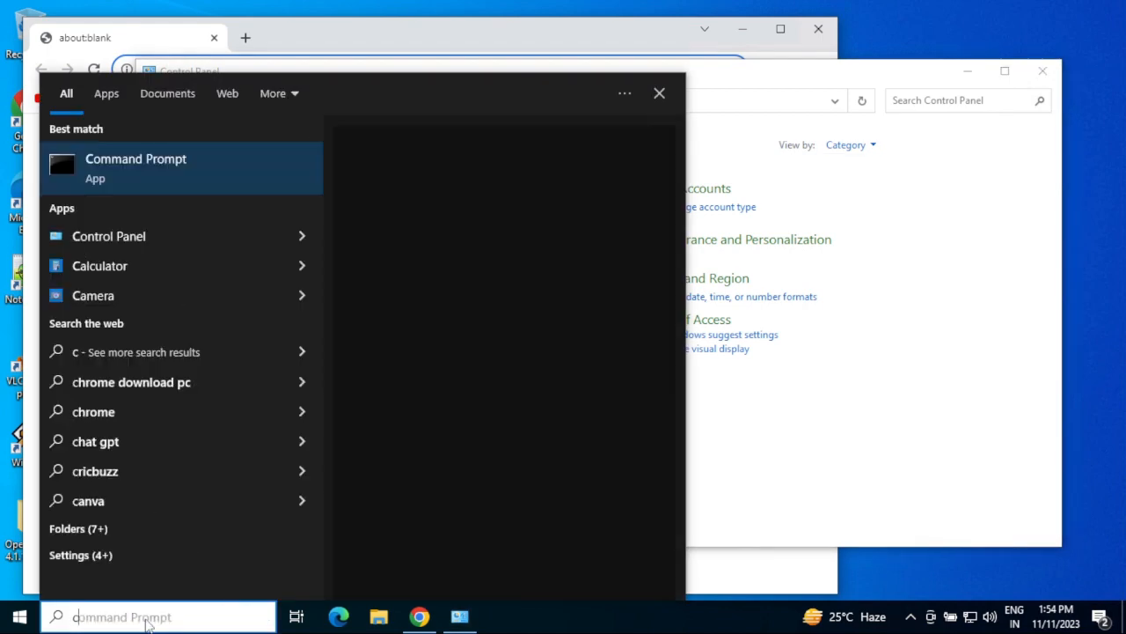
pyautogui.write('ontrol')
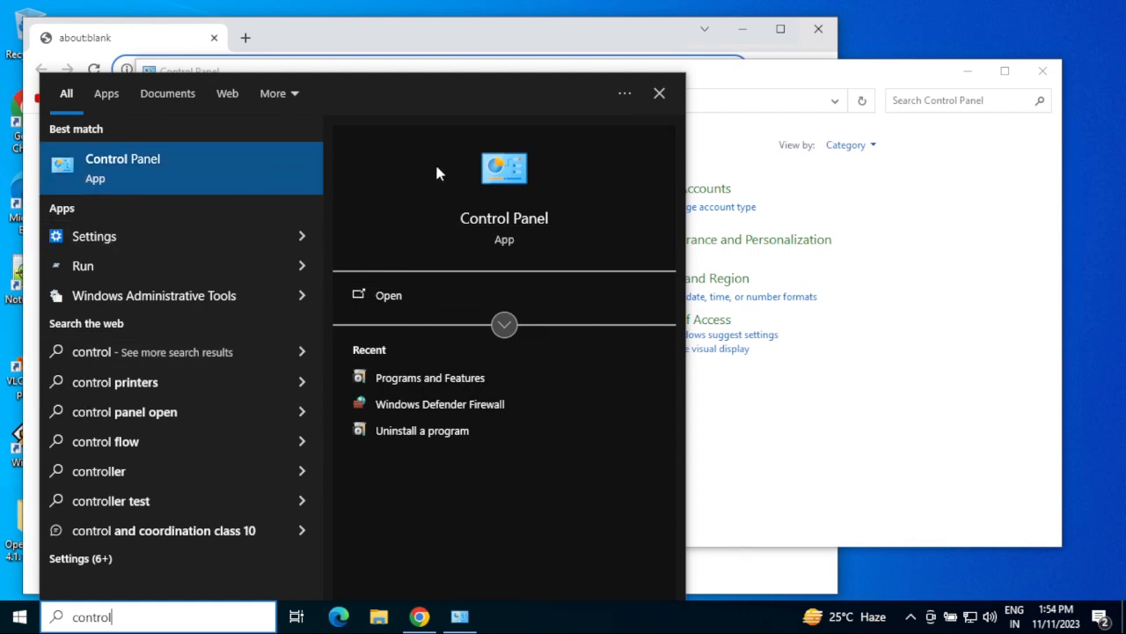
pyautogui.click(880, 350)
pyautogui.click(880, 349)
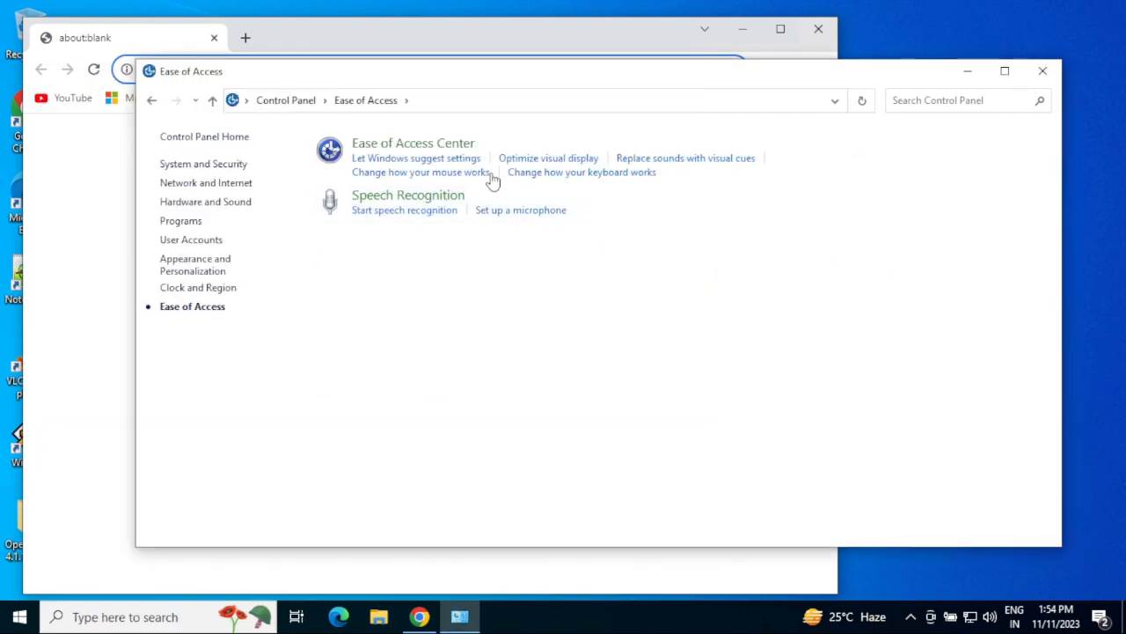
pyautogui.click(231, 138)
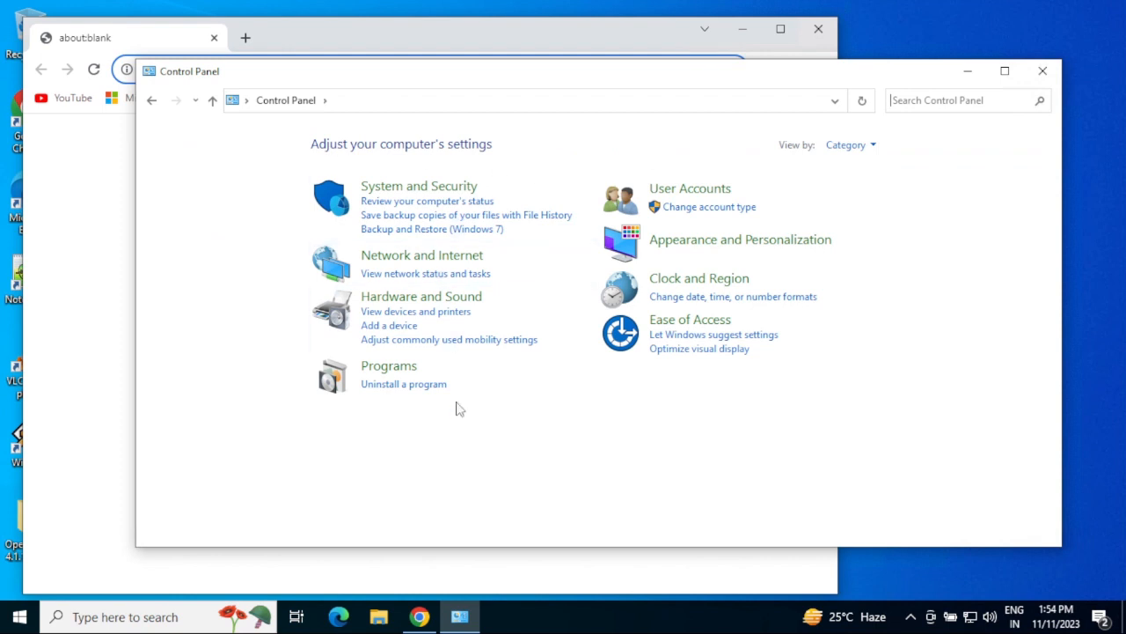
# Go to Programs > Programs and Features and open 'Turn Windows features on or off'.
pyautogui.click(389, 366)
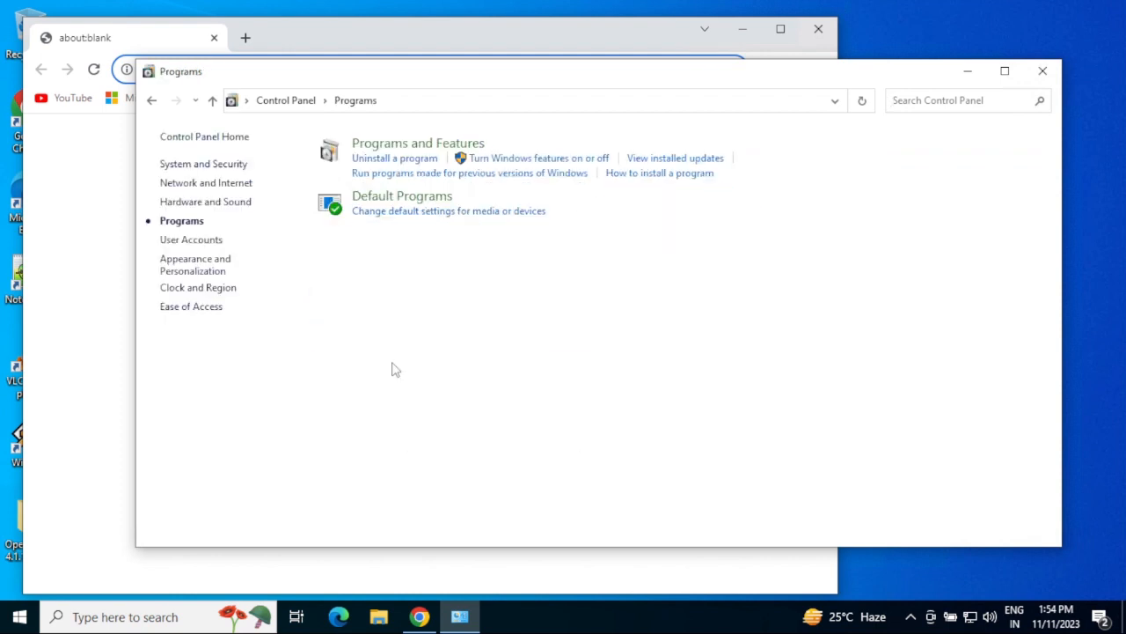
pyautogui.click(425, 146)
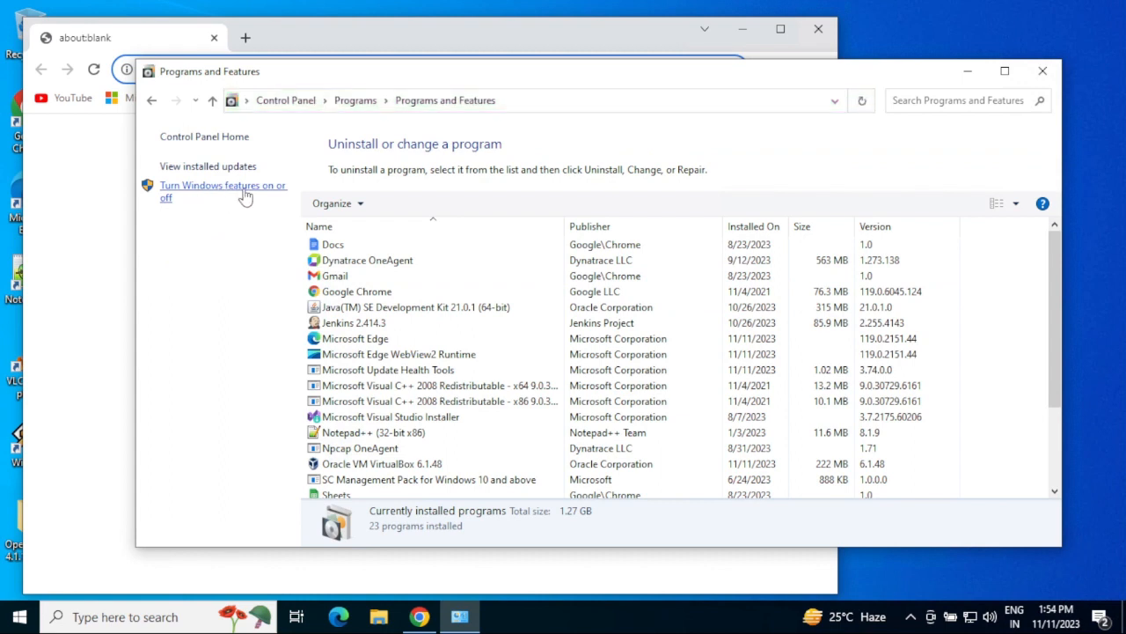
pyautogui.click(236, 194)
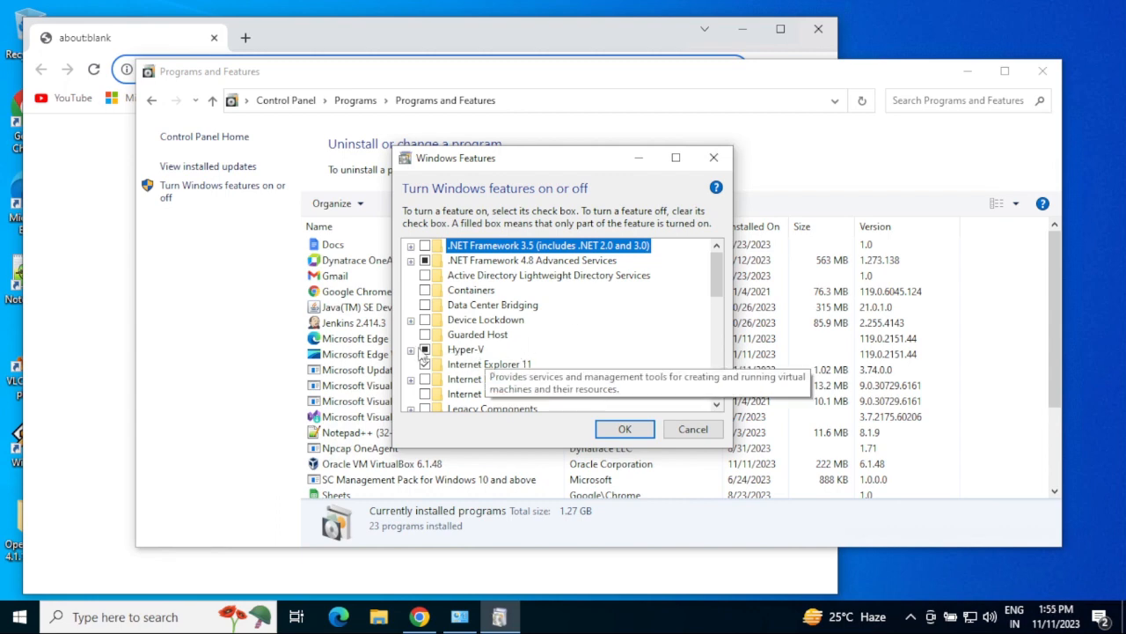
pyautogui.click(411, 349)
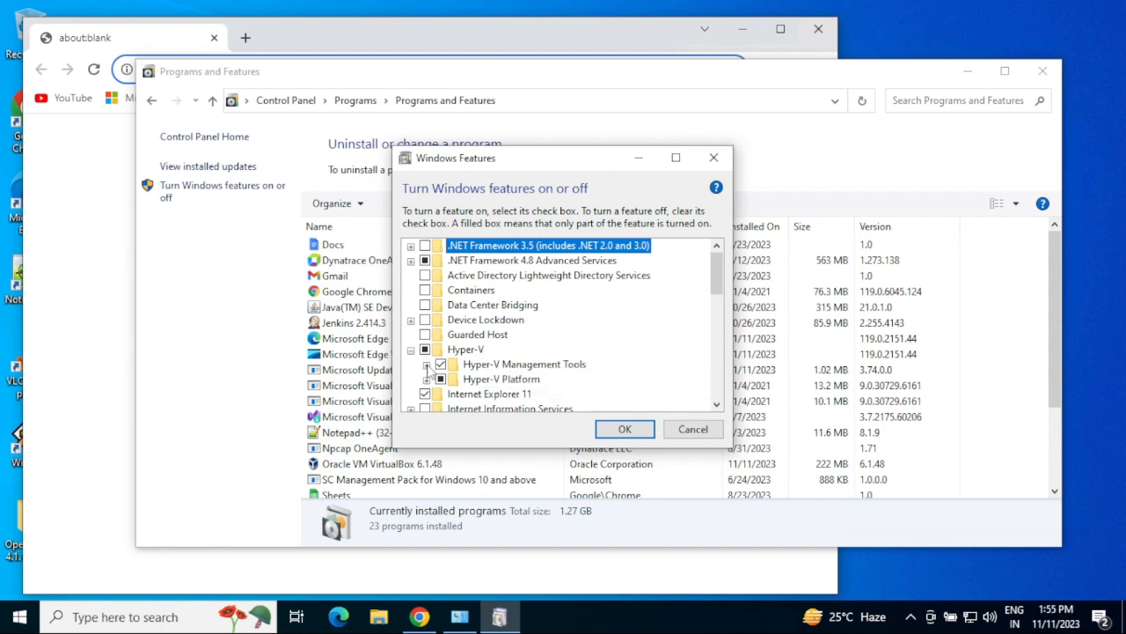
pyautogui.click(427, 365)
pyautogui.scroll(-1, 434, 379)
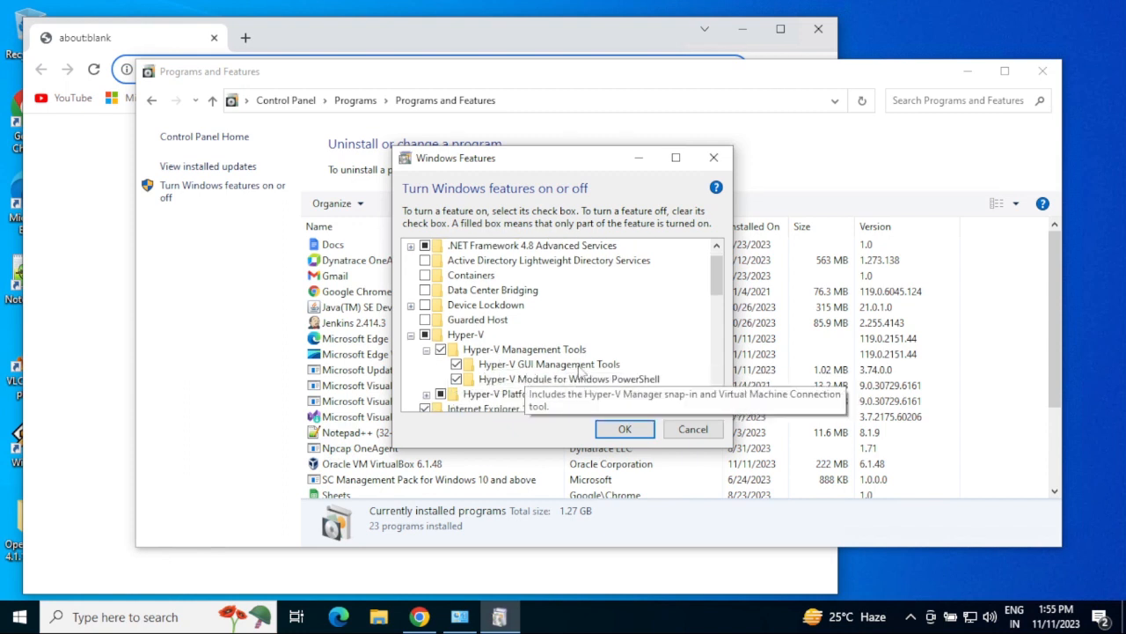
pyautogui.scroll(-2, 436, 387)
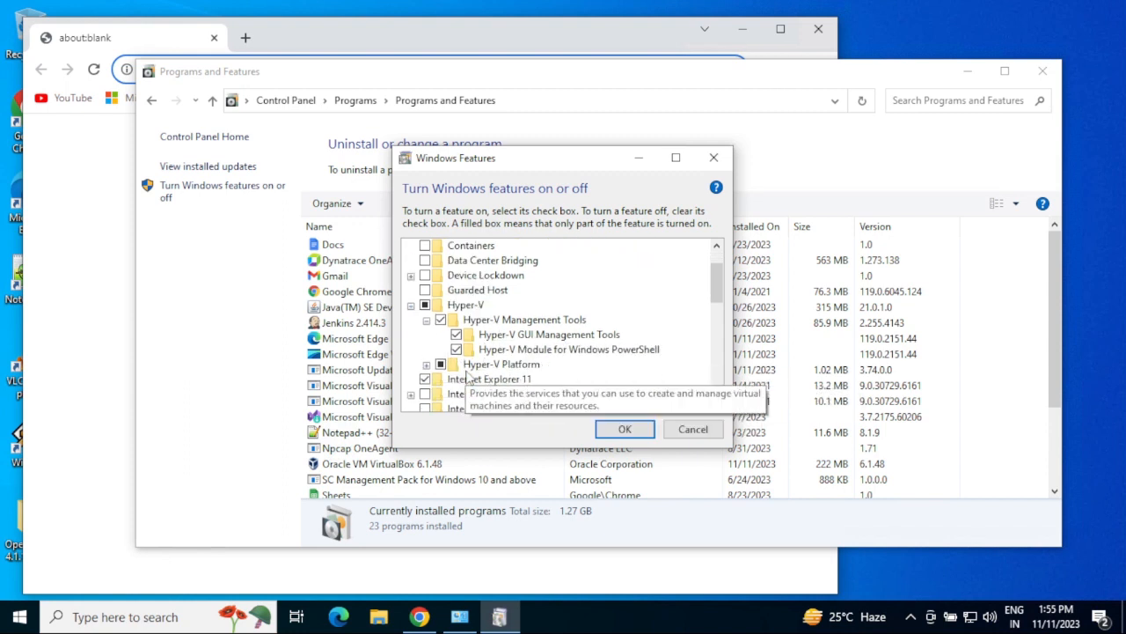
pyautogui.click(427, 365)
pyautogui.scroll(-1, 554, 374)
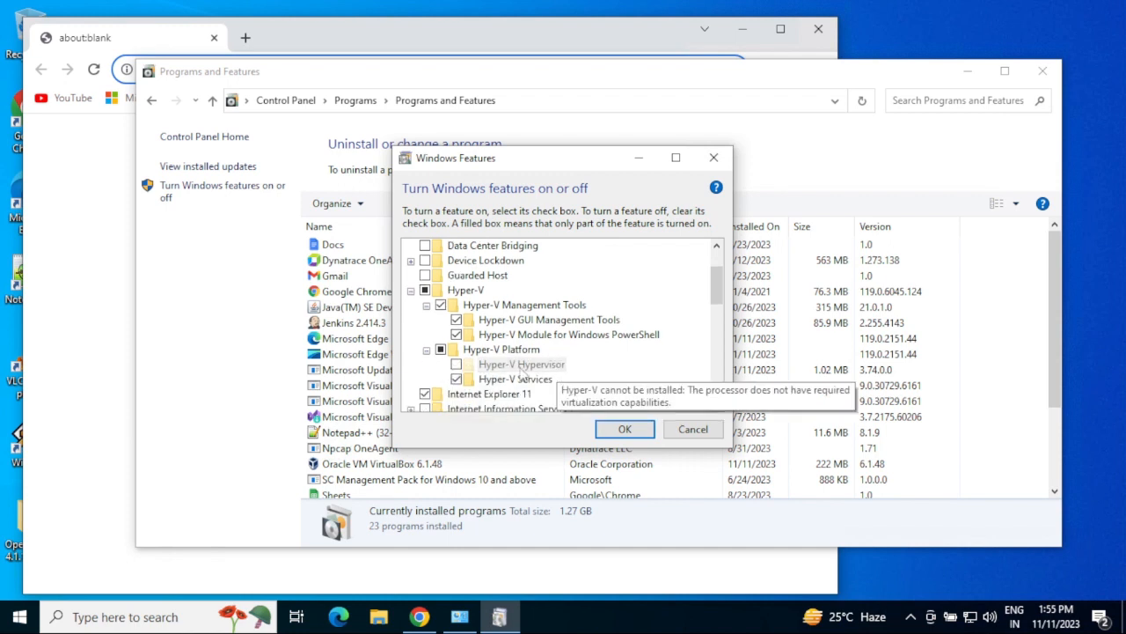
pyautogui.moveTo(501, 371)
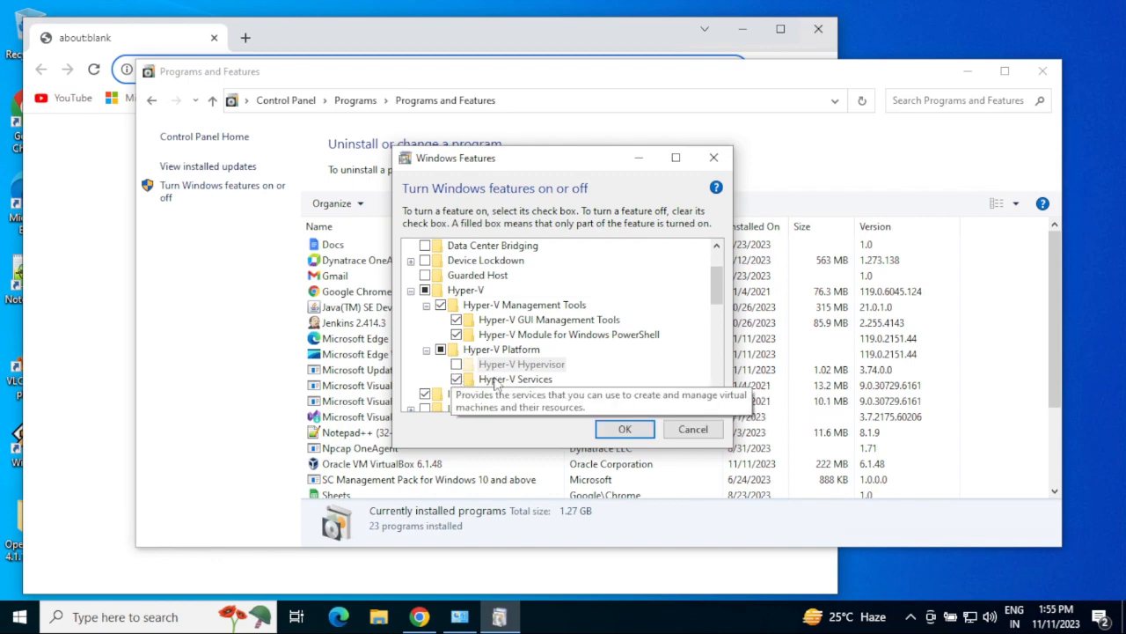
pyautogui.click(624, 429)
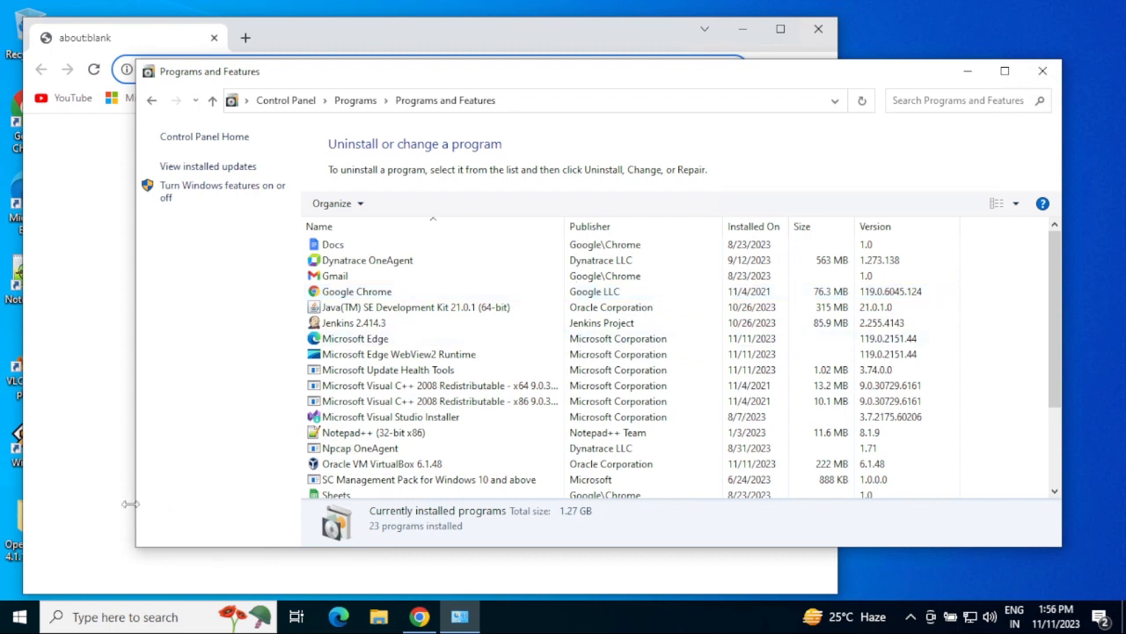
# Launch Hyper-V Manager through search for 'hyper', showing 'New Virtual Machine' as Off.
pyautogui.click(120, 617)
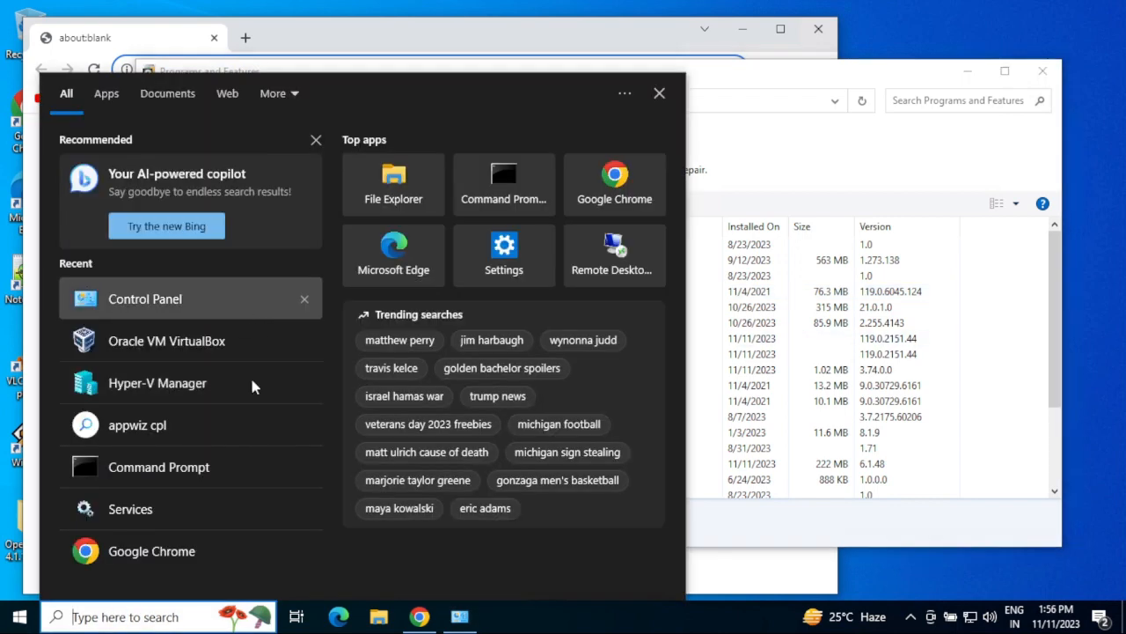
pyautogui.write('hyper')
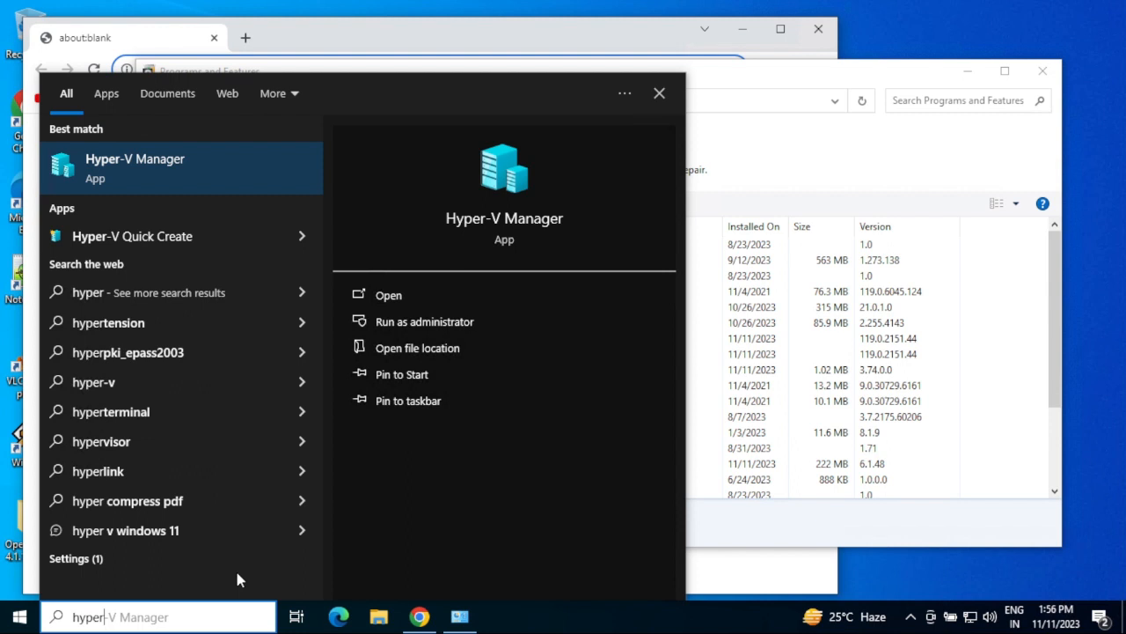
pyautogui.press('Return')
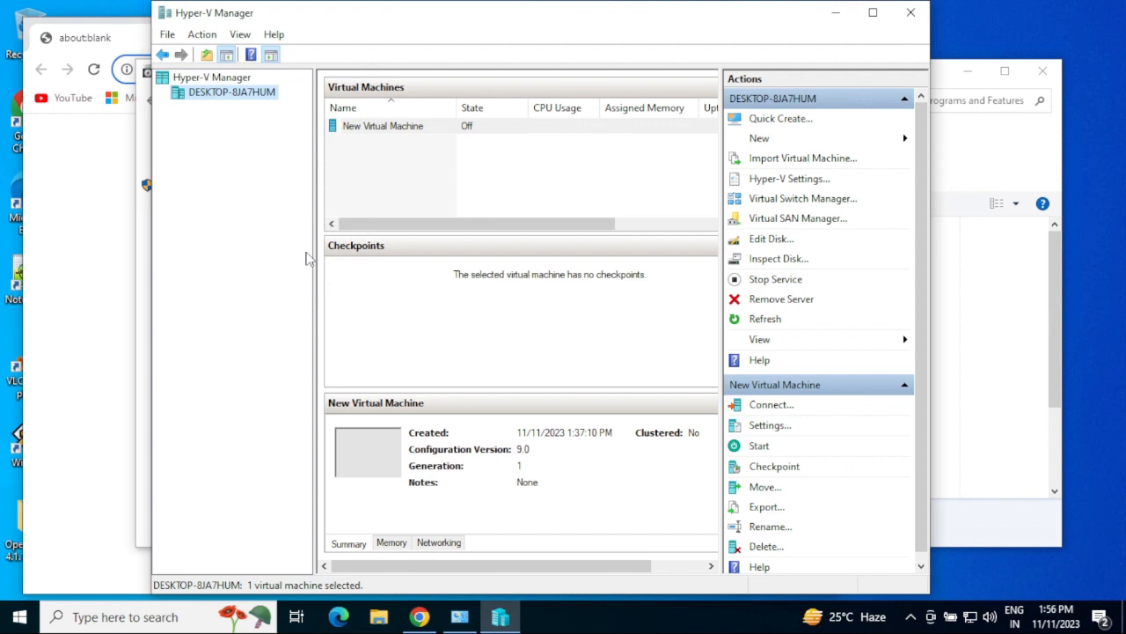
# Reopen Windows Features from Programs and Features and expand Hyper-V to list its sub-features.
pyautogui.click(461, 618)
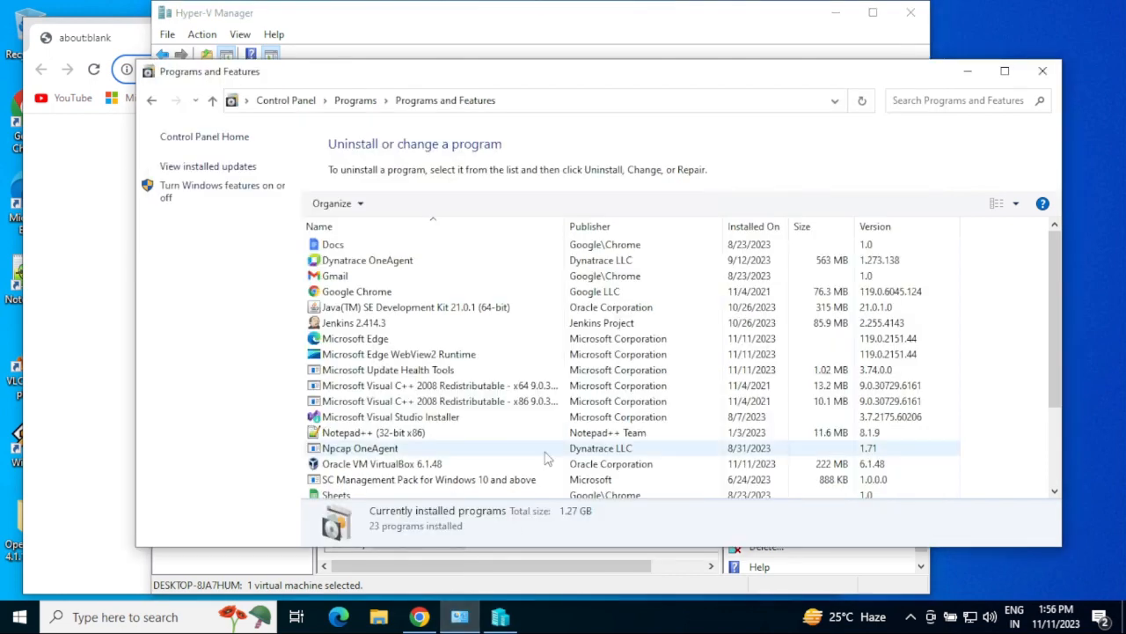
pyautogui.click(217, 193)
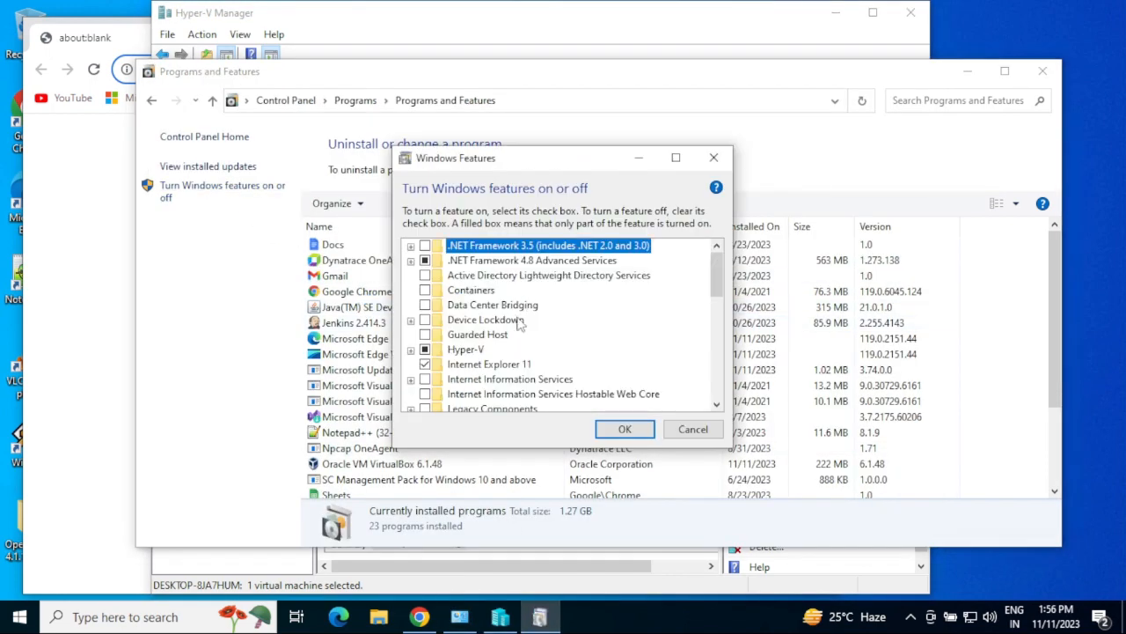
pyautogui.scroll(-1, 519, 323)
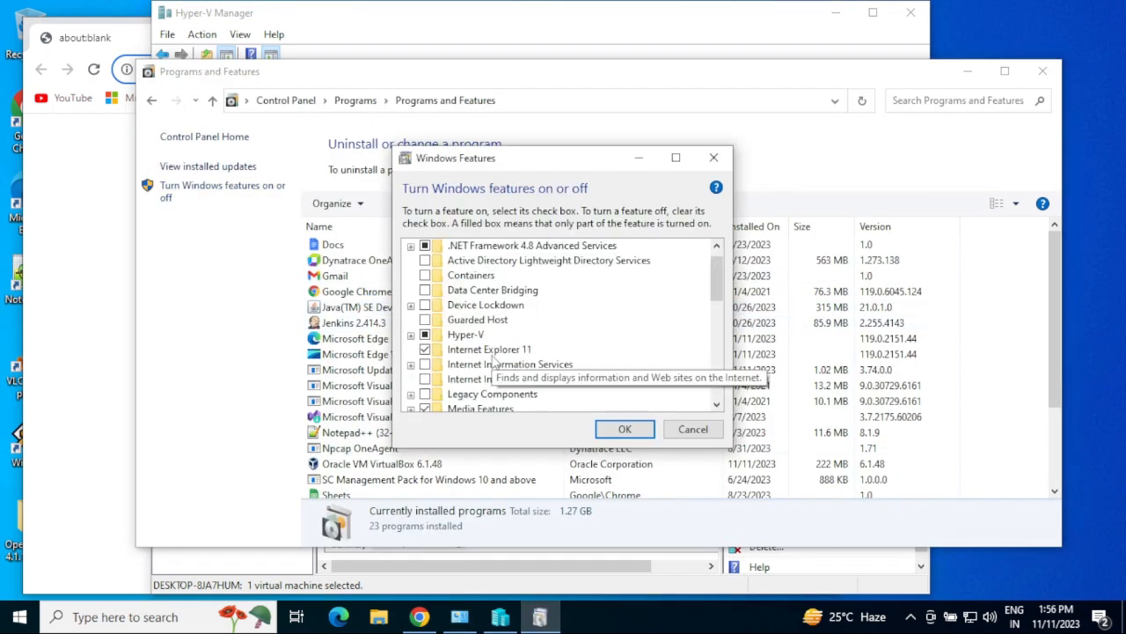
pyautogui.click(411, 335)
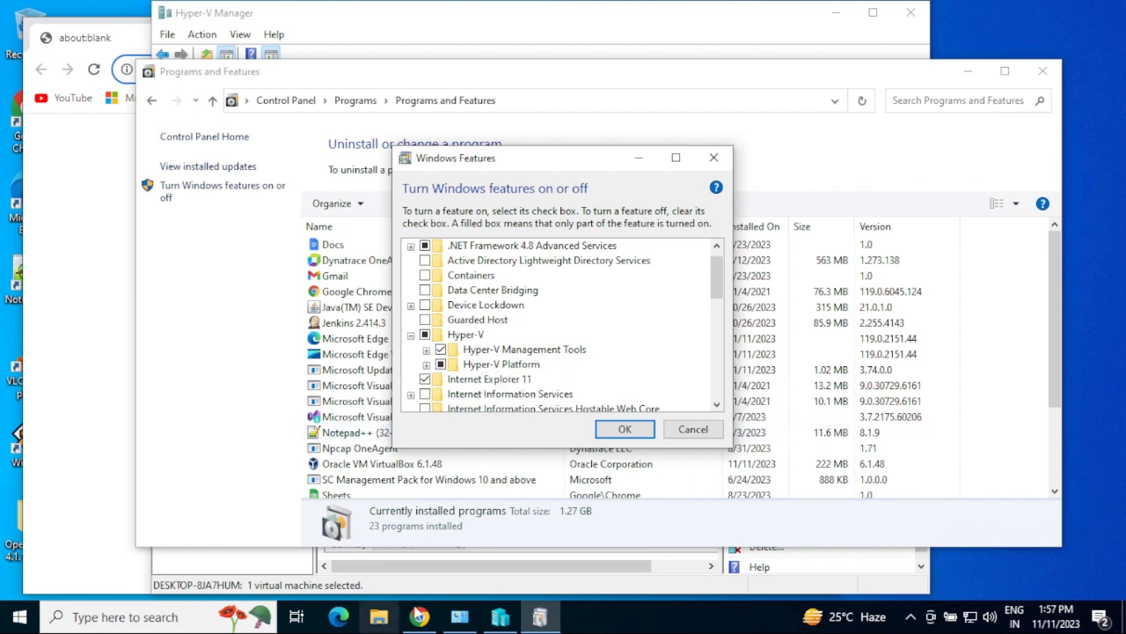
# Open Properties for This PC from File Explorer's right-click menu.
pyautogui.click(378, 619)
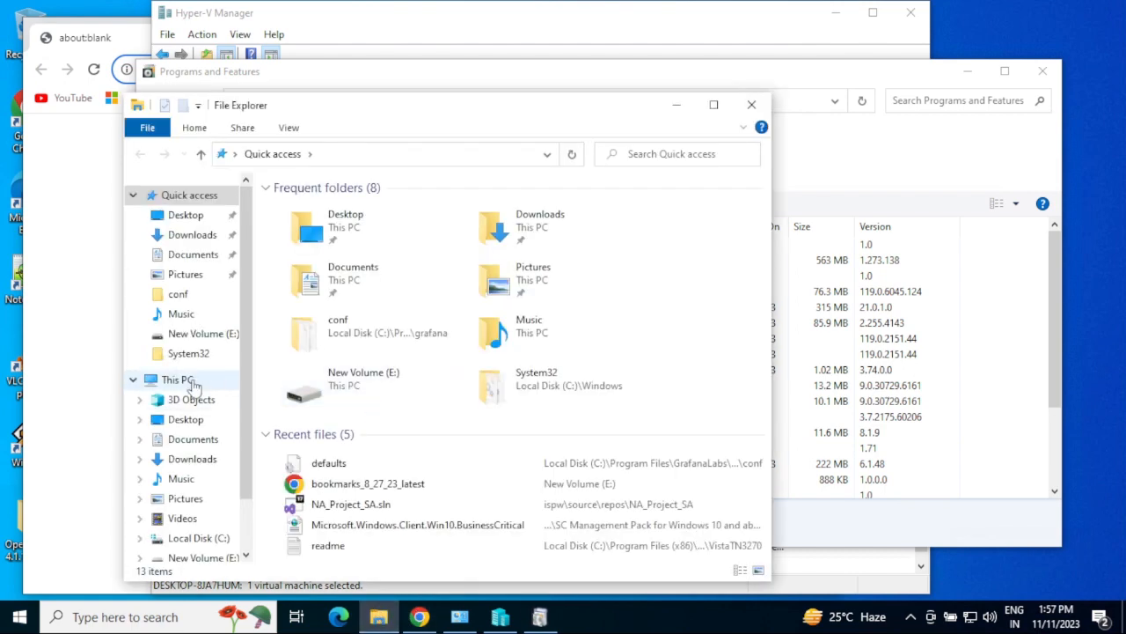
pyautogui.click(192, 382)
pyautogui.rightClick(193, 383)
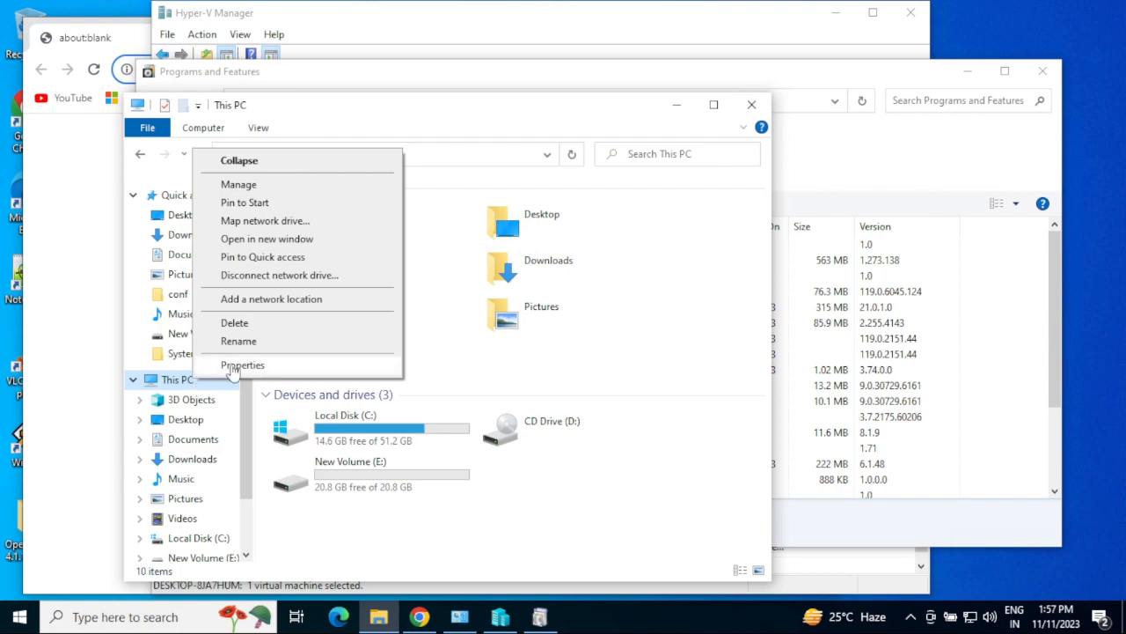
pyautogui.click(239, 364)
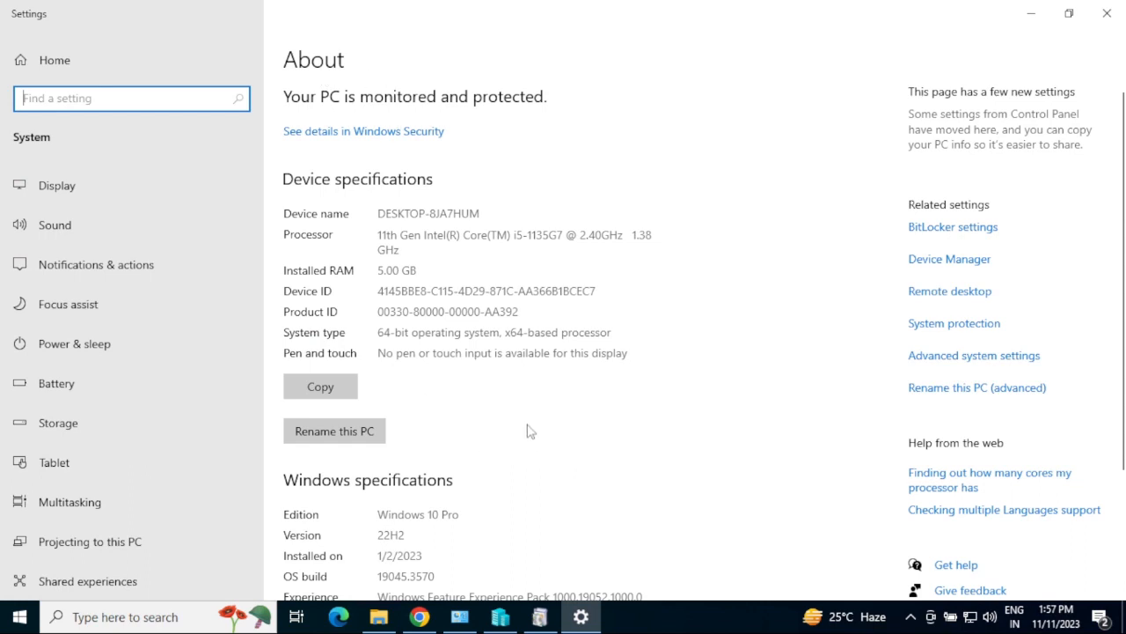
# Scroll the About page to Windows specifications showing Windows 10 Pro, version 22H2.
pyautogui.scroll(-3, 531, 429)
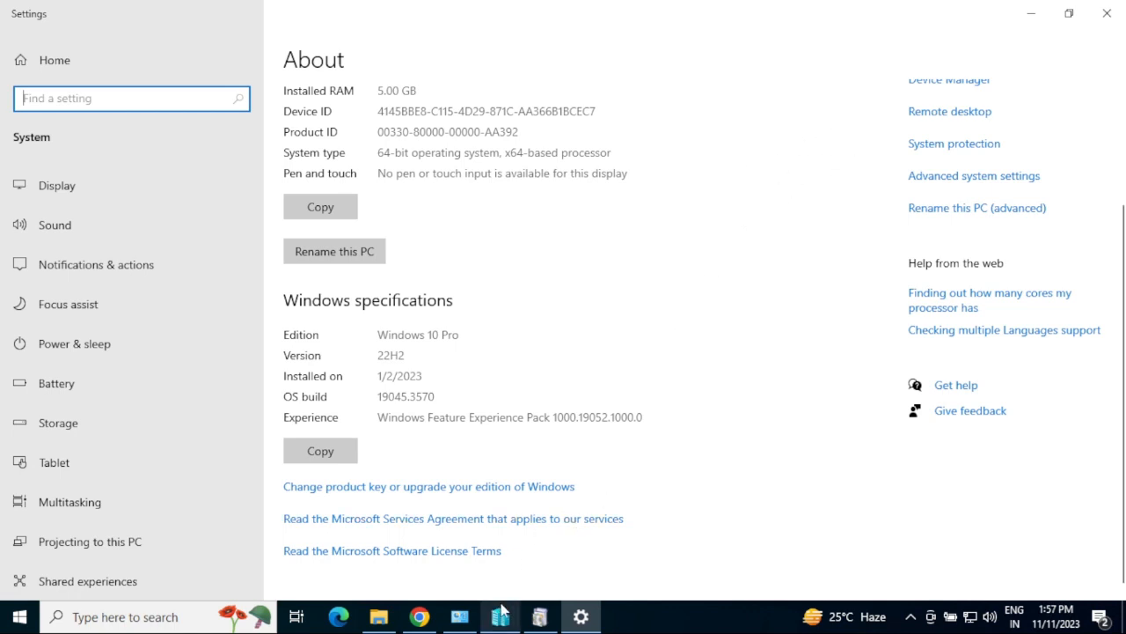
pyautogui.click(685, 437)
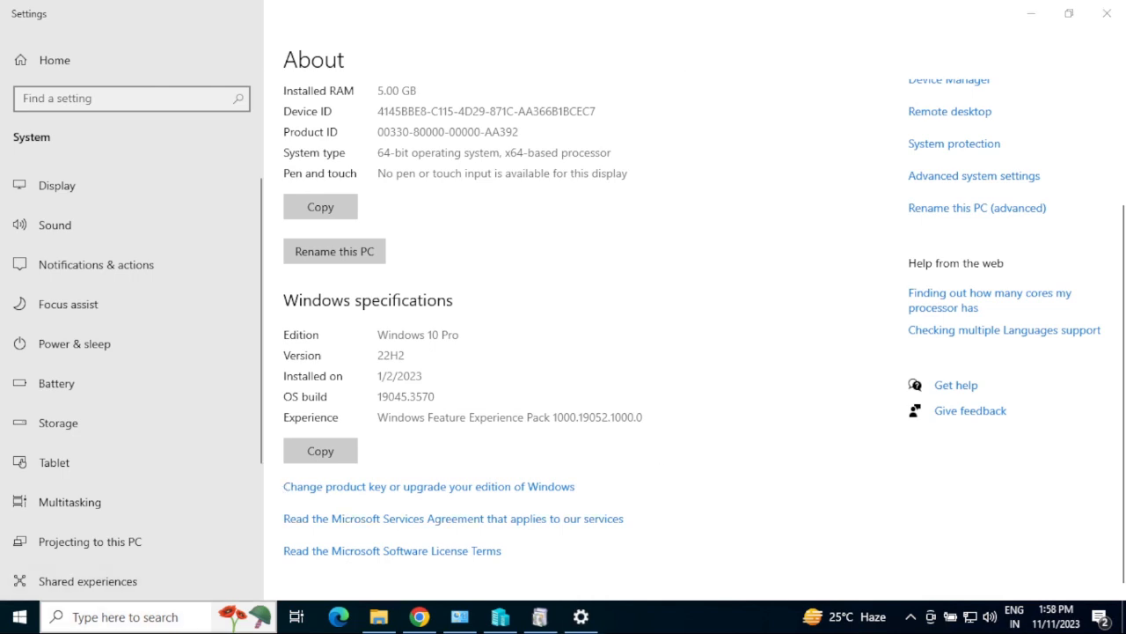
pyautogui.click(141, 616)
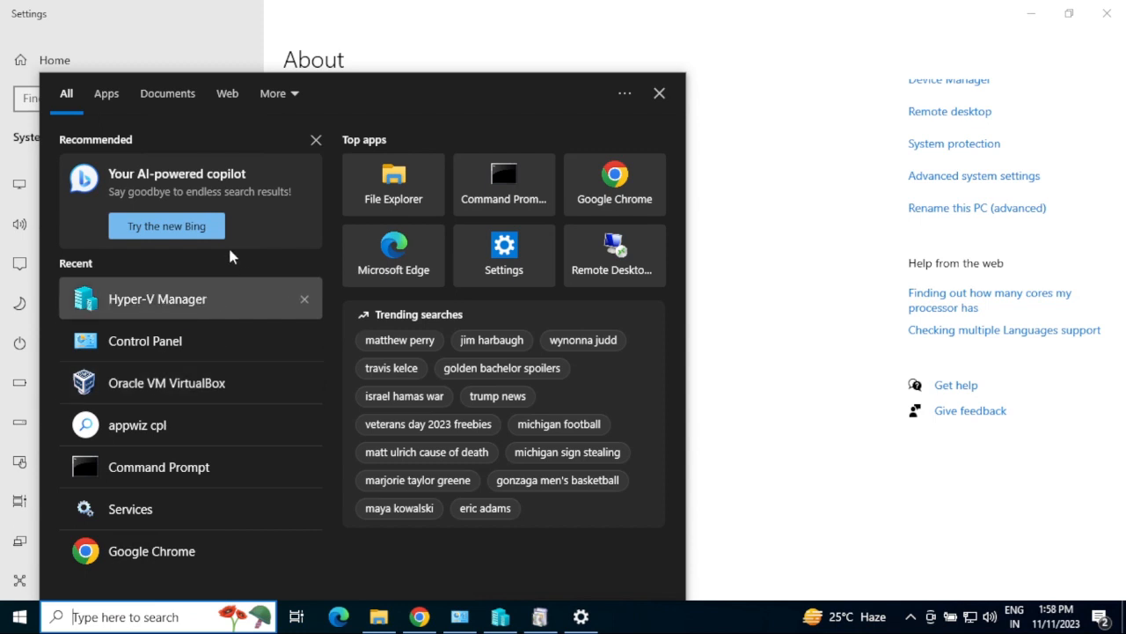
pyautogui.write('hyper')
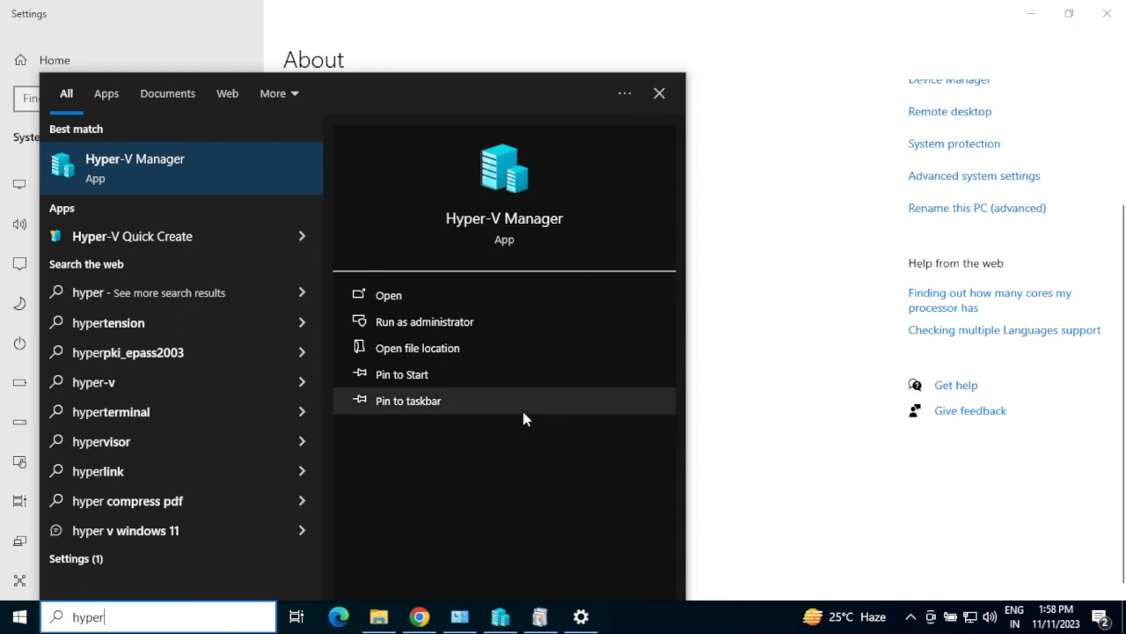
pyautogui.click(786, 352)
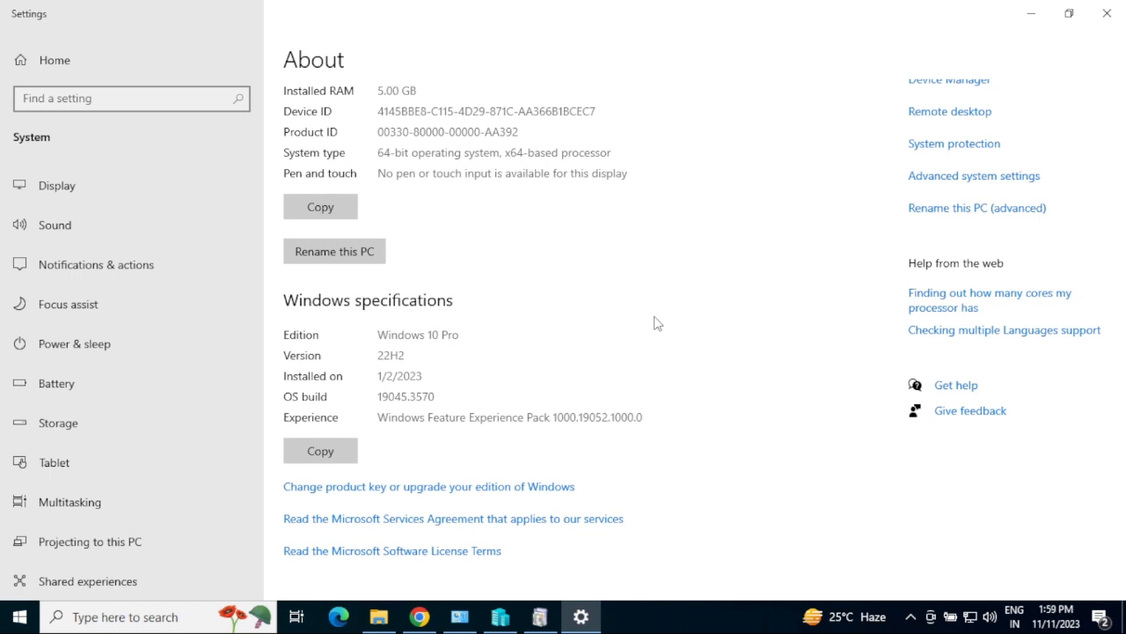
# Launch Oracle VM VirtualBox through search for 'virtu', then bring Hyper-V Manager forward.
pyautogui.click(114, 620)
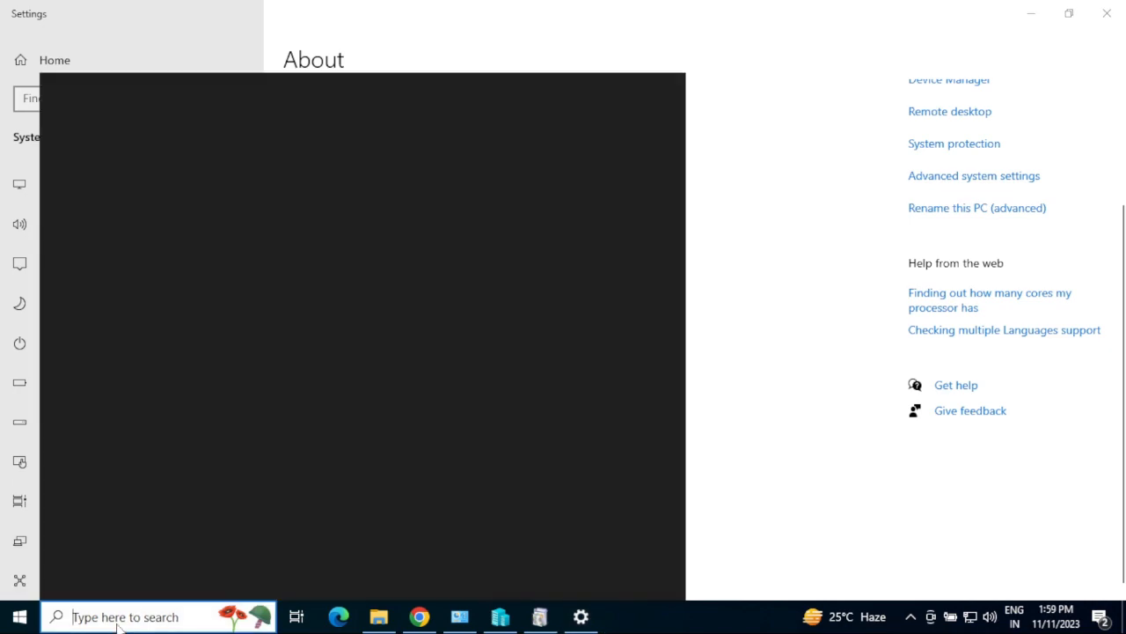
pyautogui.write('virtu')
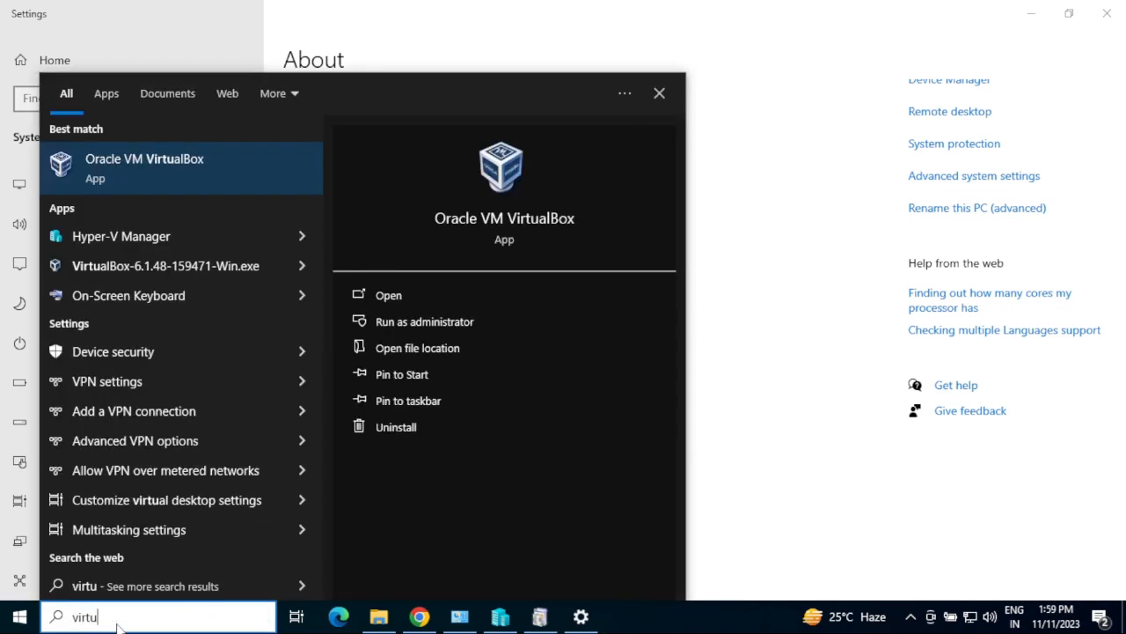
pyautogui.press('Return')
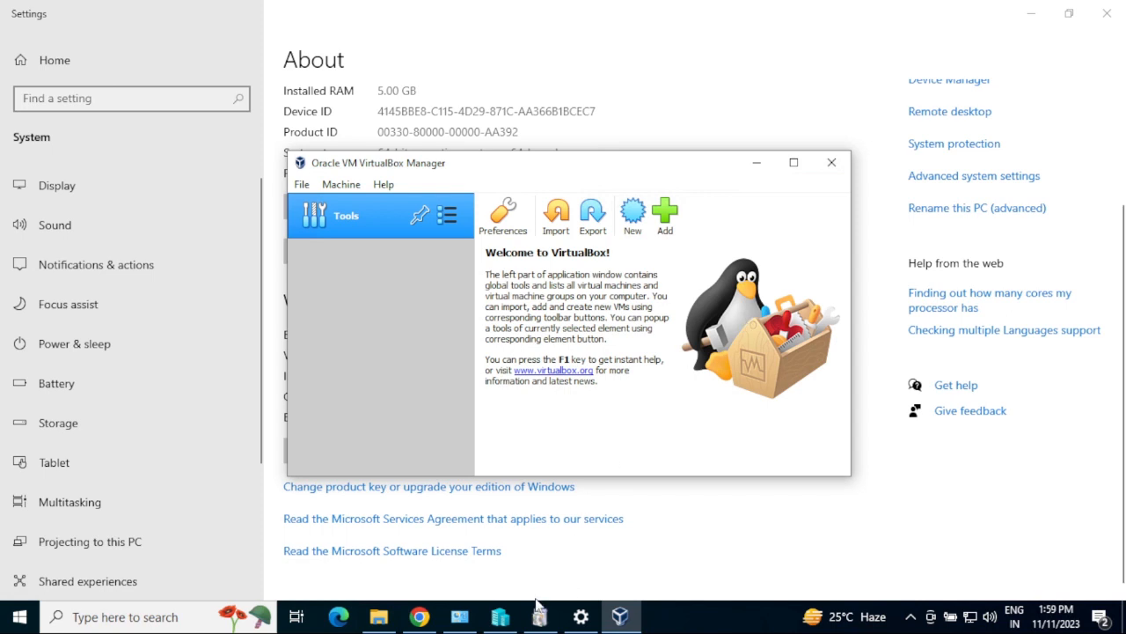
pyautogui.click(500, 616)
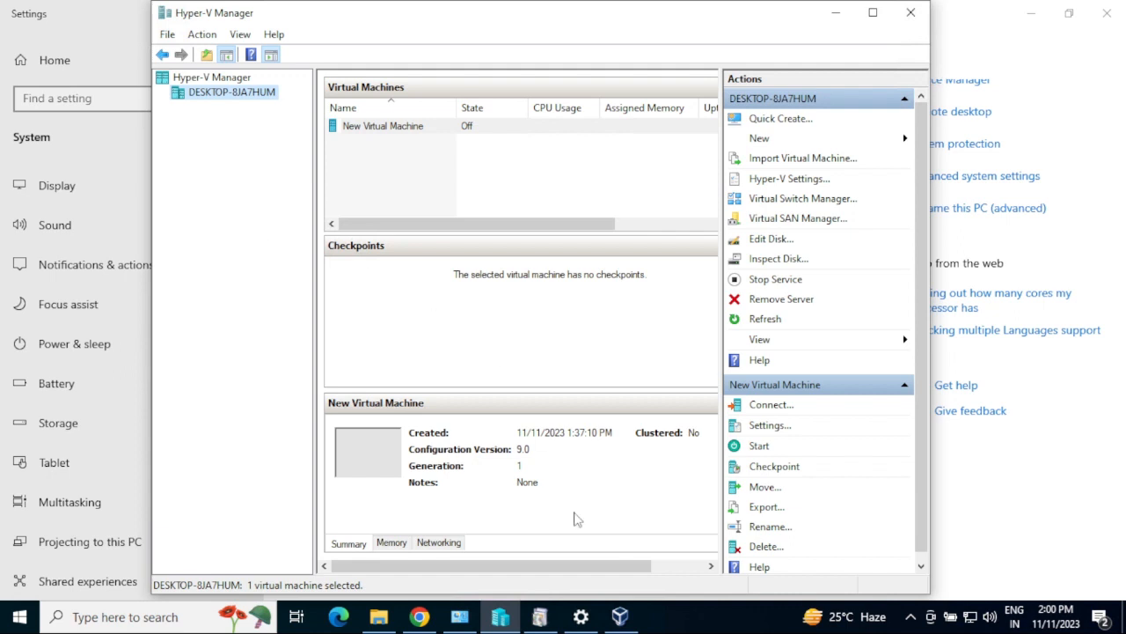
# Switch between VirtualBox and Hyper-V Manager, minimize both, and scroll the About page to the top.
pyautogui.click(620, 615)
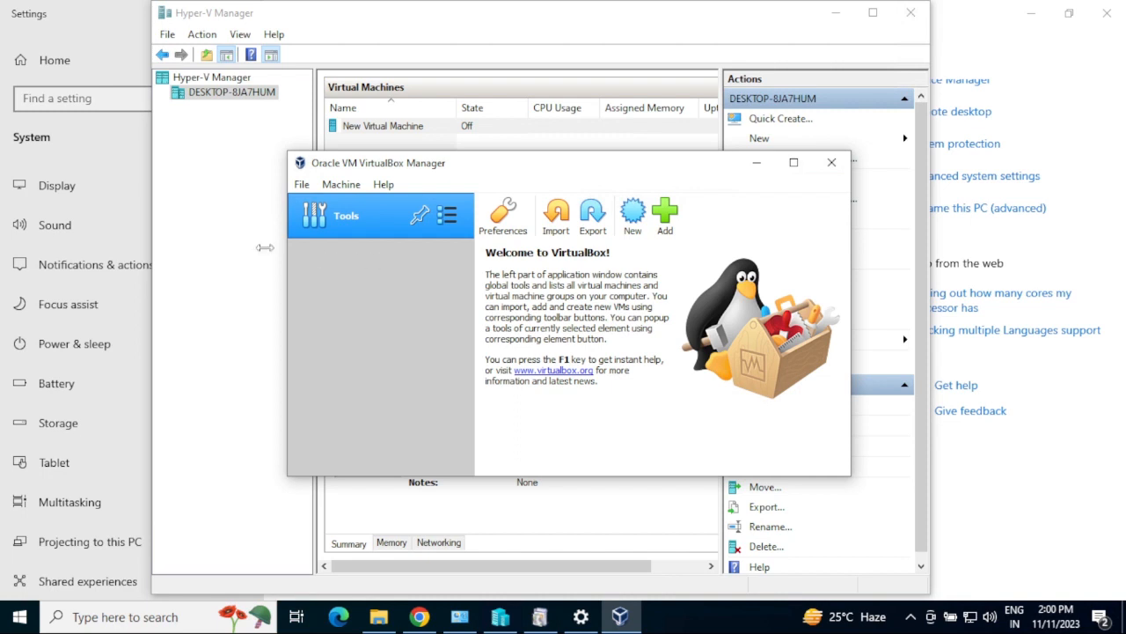
pyautogui.click(219, 260)
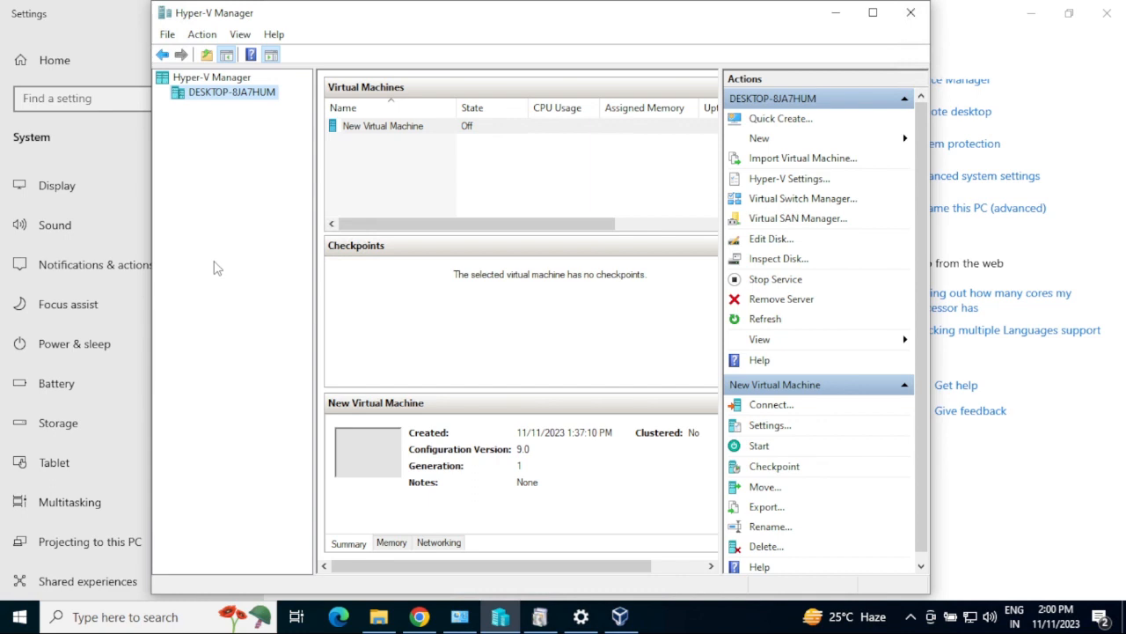
pyautogui.click(836, 15)
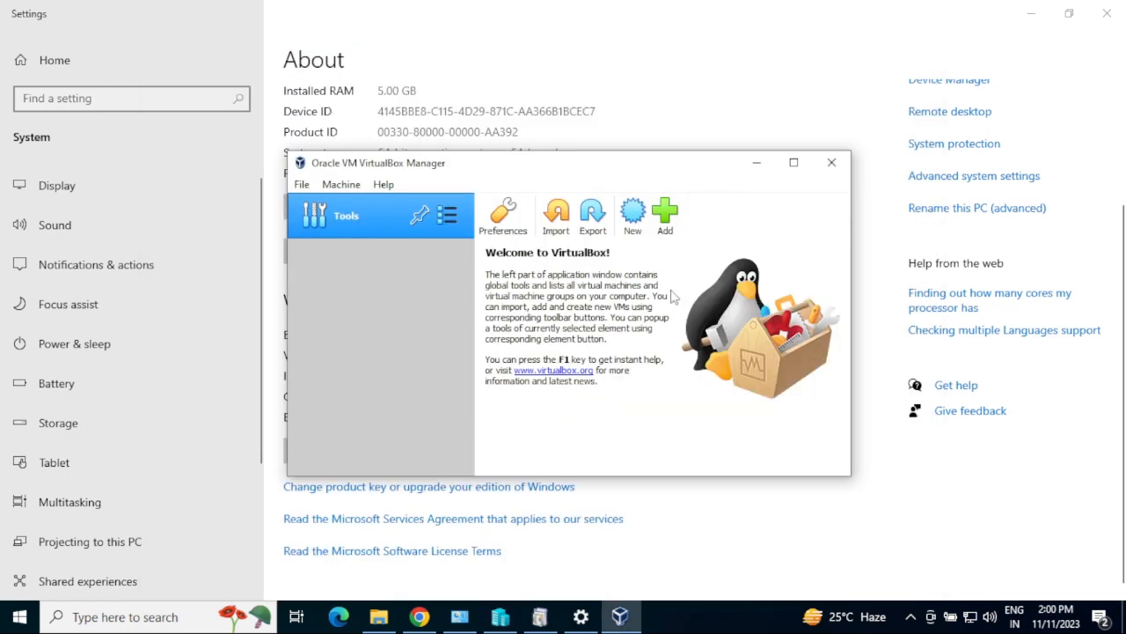
pyautogui.click(757, 163)
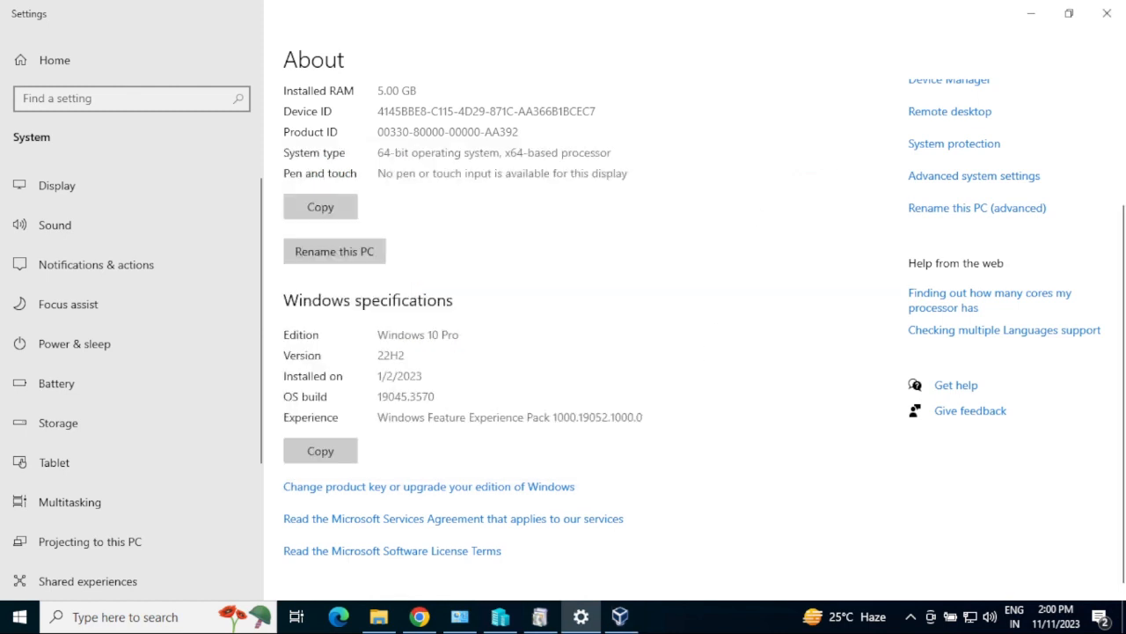
pyautogui.scroll(3, 564, 334)
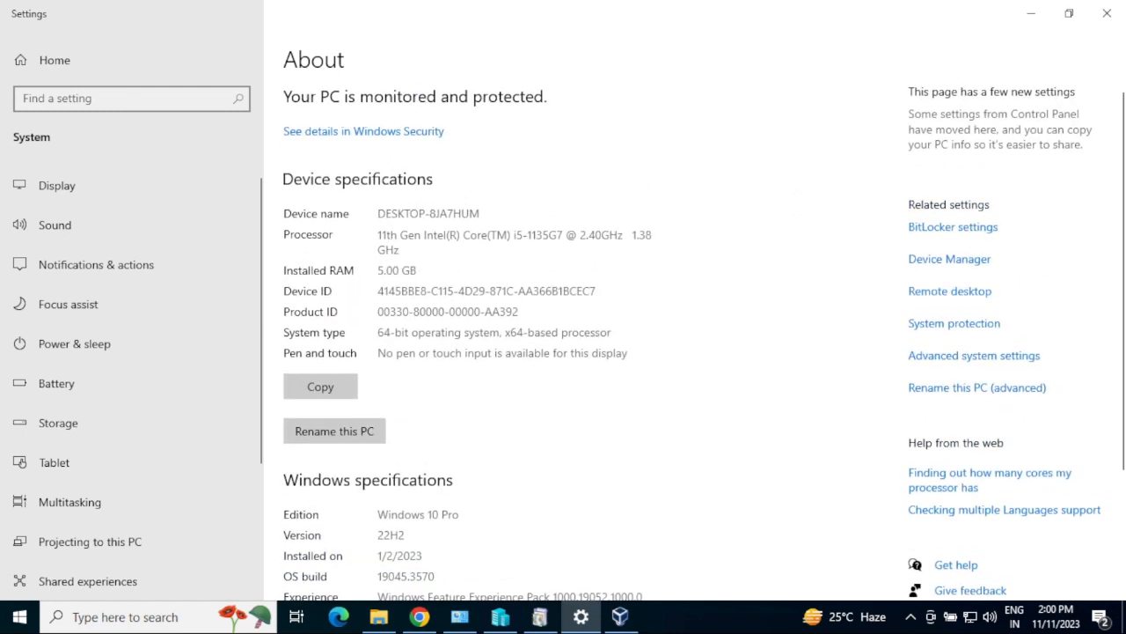